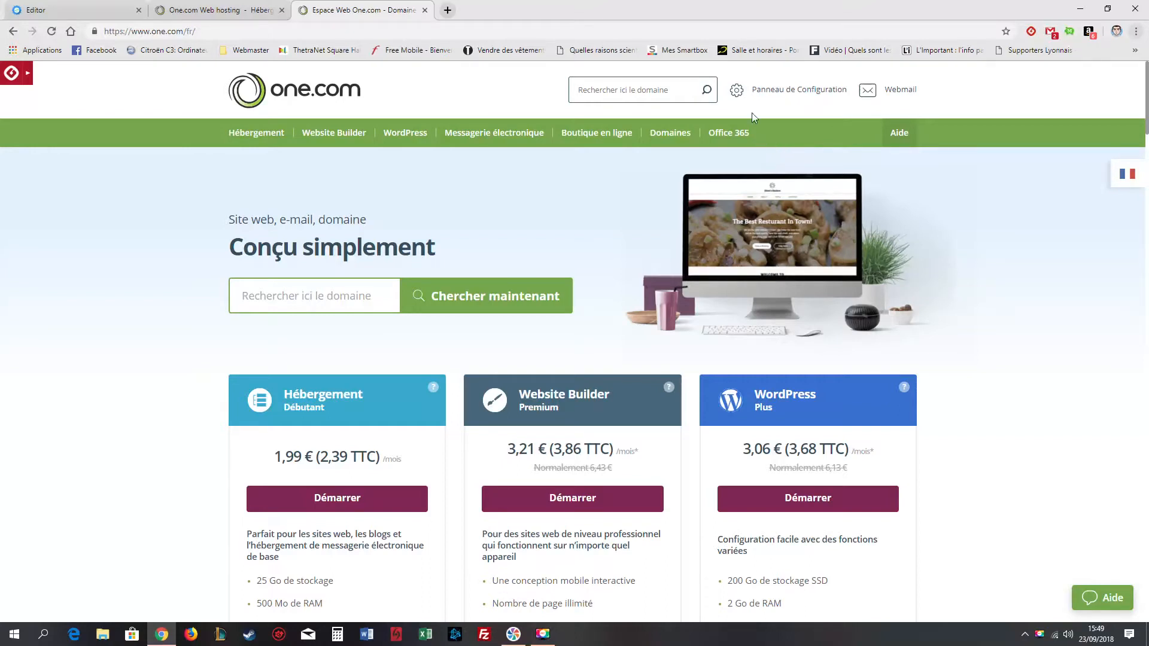
Switch to the One.com Web hosting tab showing the WordPress 1-click installation page
left_click(251, 10)
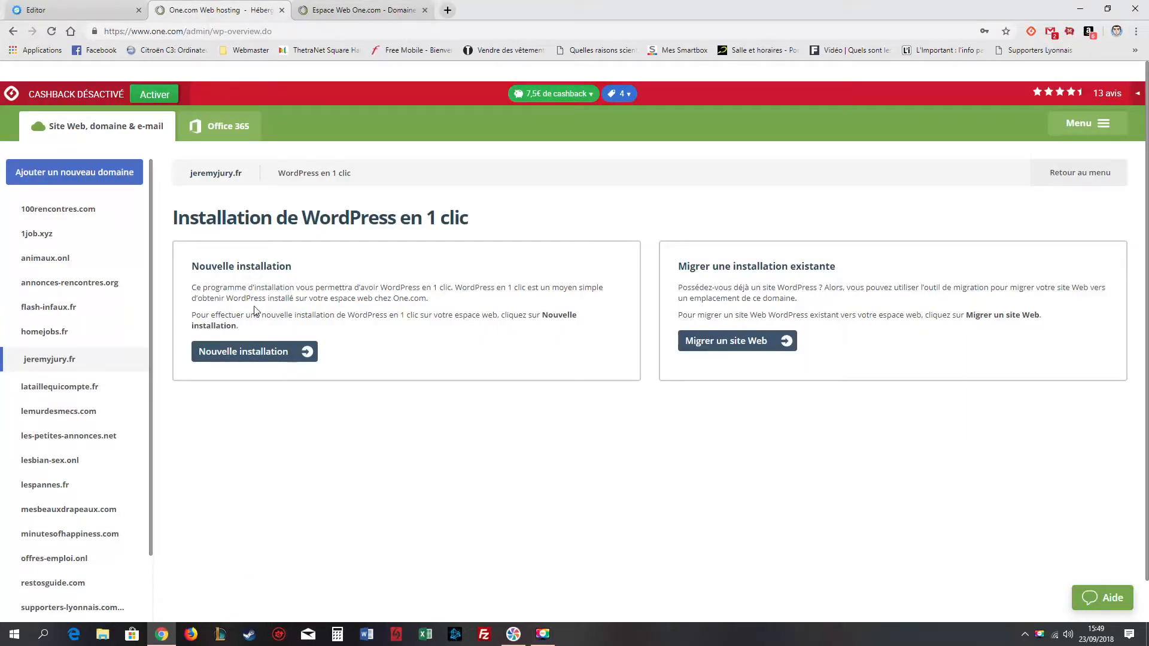
Choose Nouvelle installation to begin a fresh WordPress install for the domain
scroll(97, 249, "down", 2)
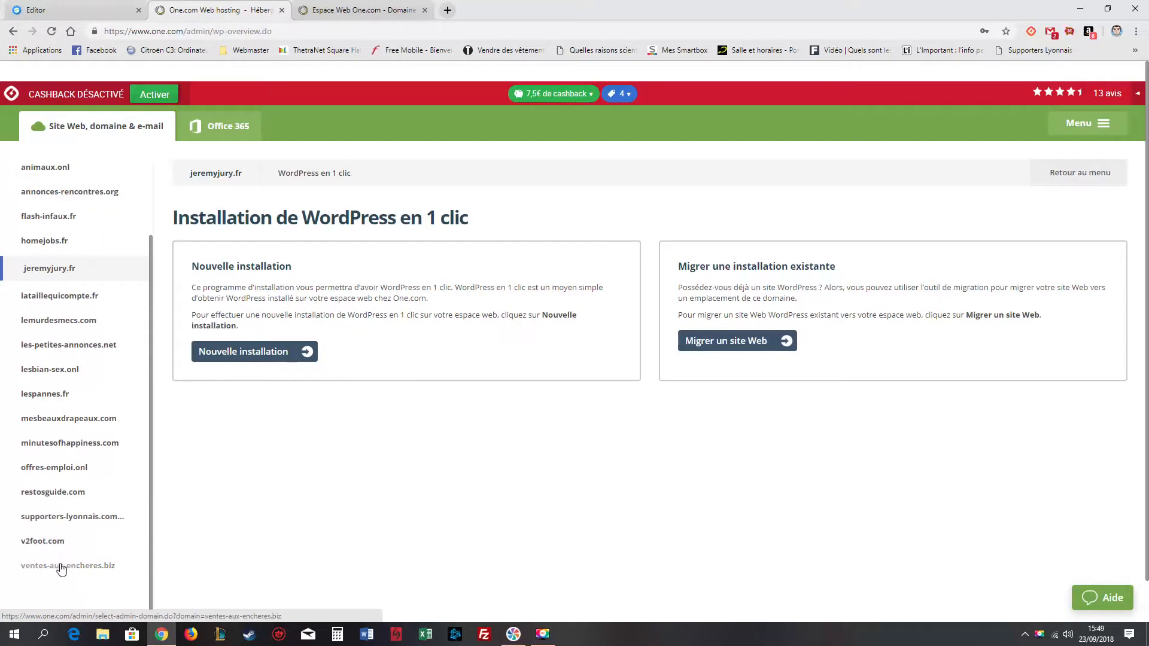
scroll(71, 494, "up", 2)
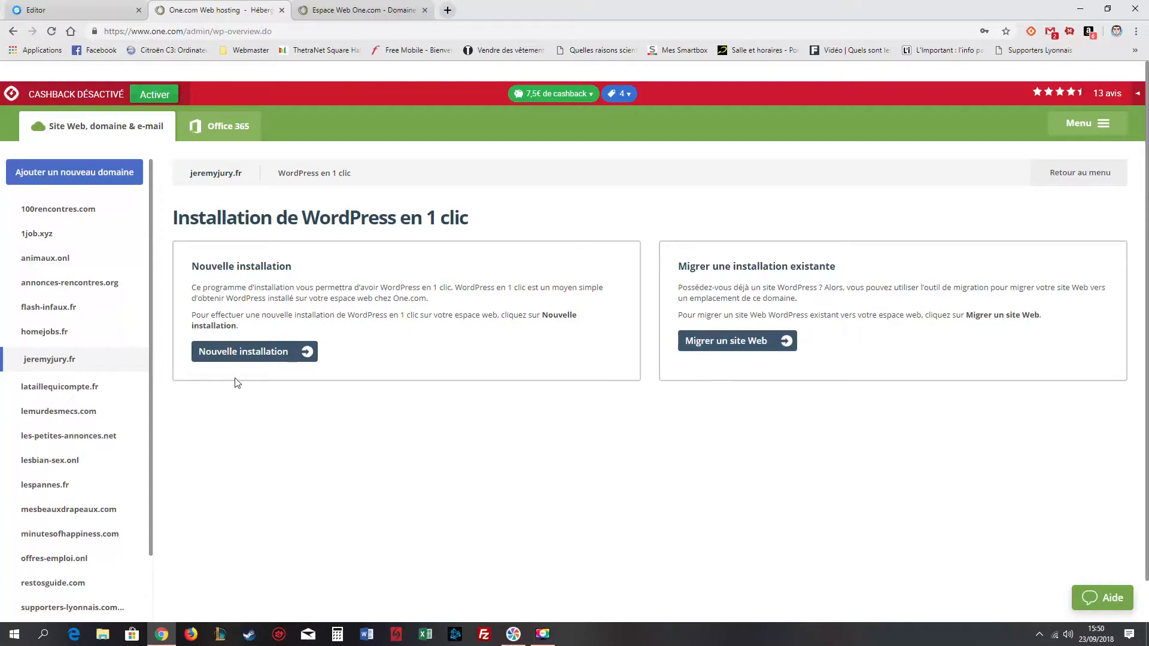
left_click(241, 352)
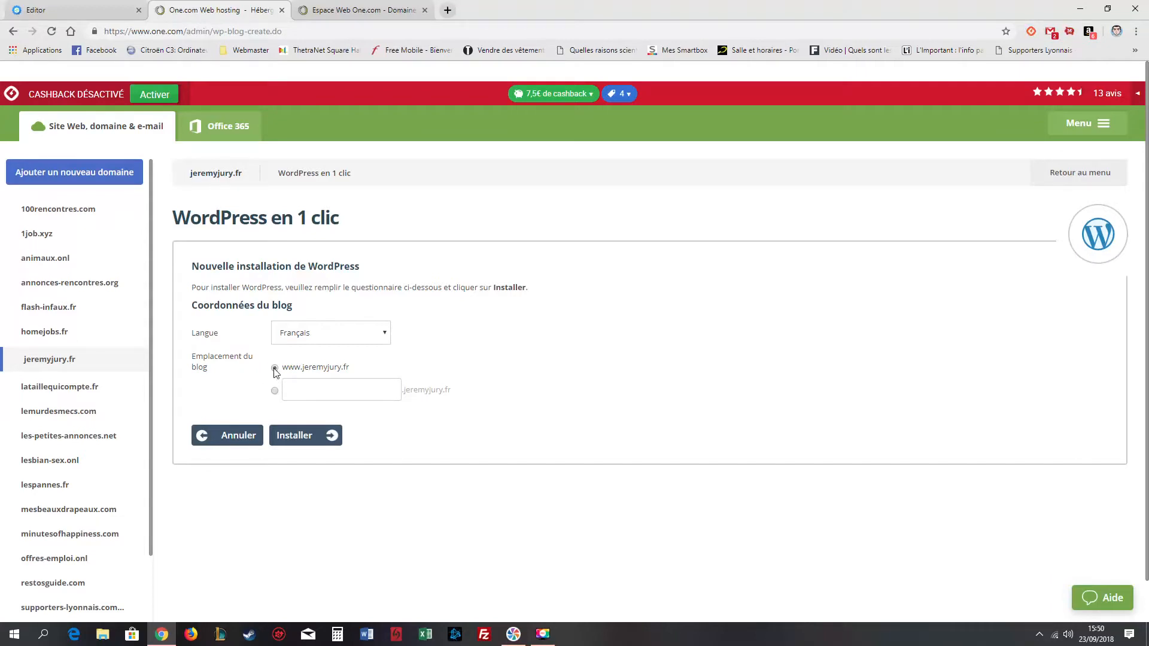
Keep Français, pick the main www address over a subdomain, and install WordPress
left_click_drag(303, 370, 352, 376)
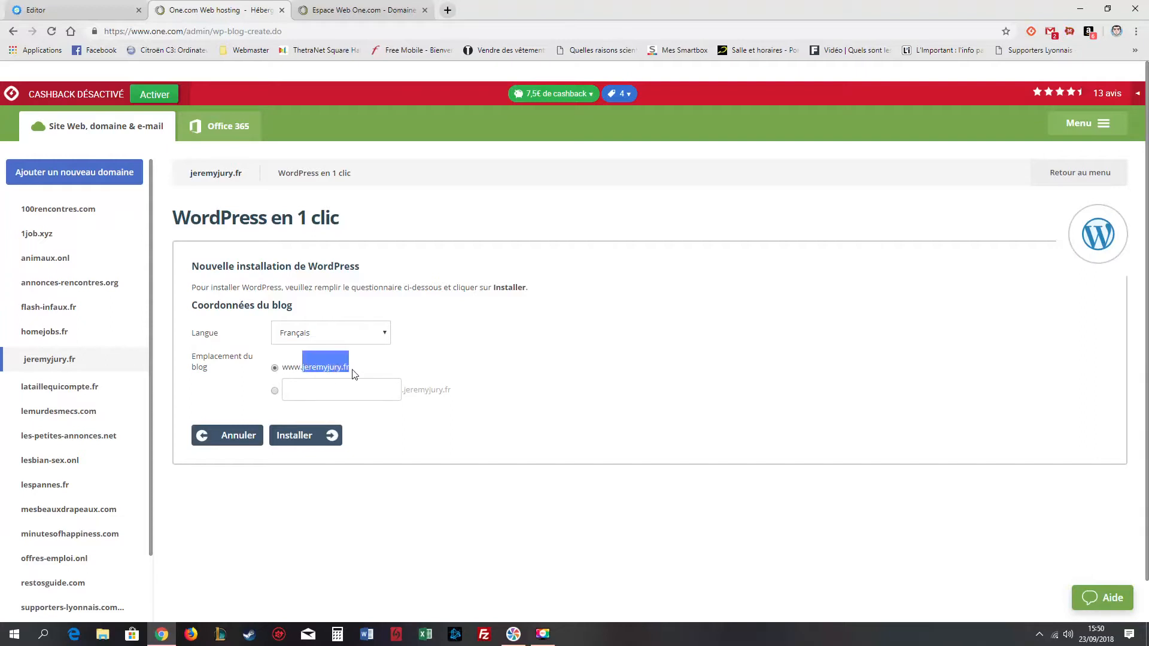
left_click(275, 392)
left_click(293, 390)
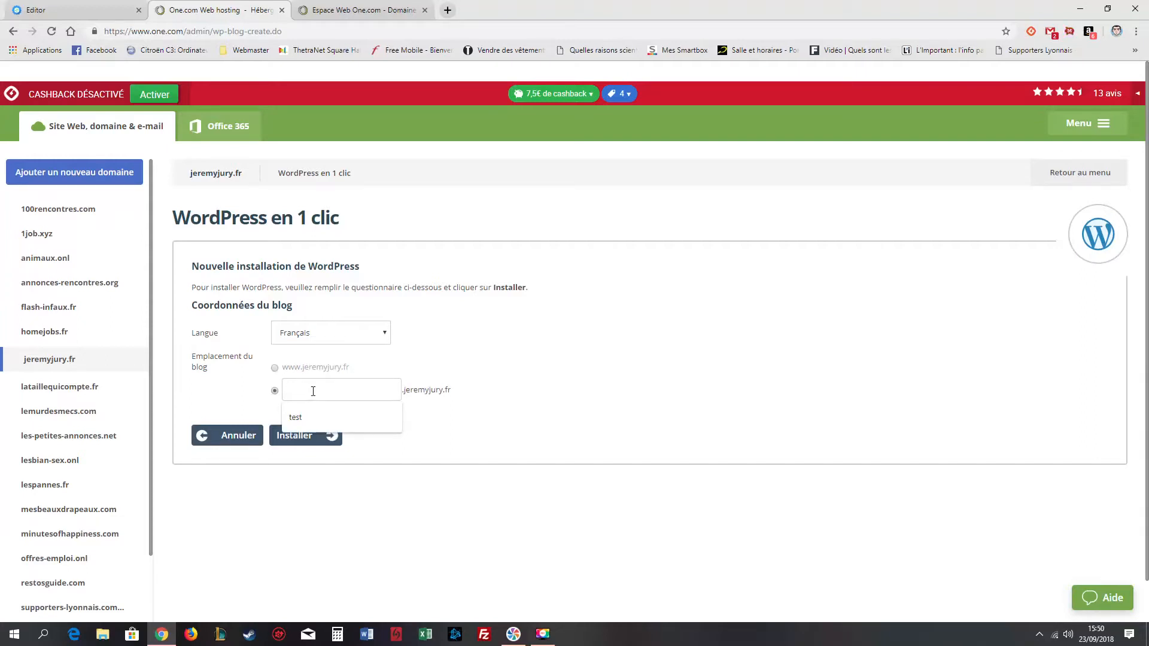
left_click(314, 418)
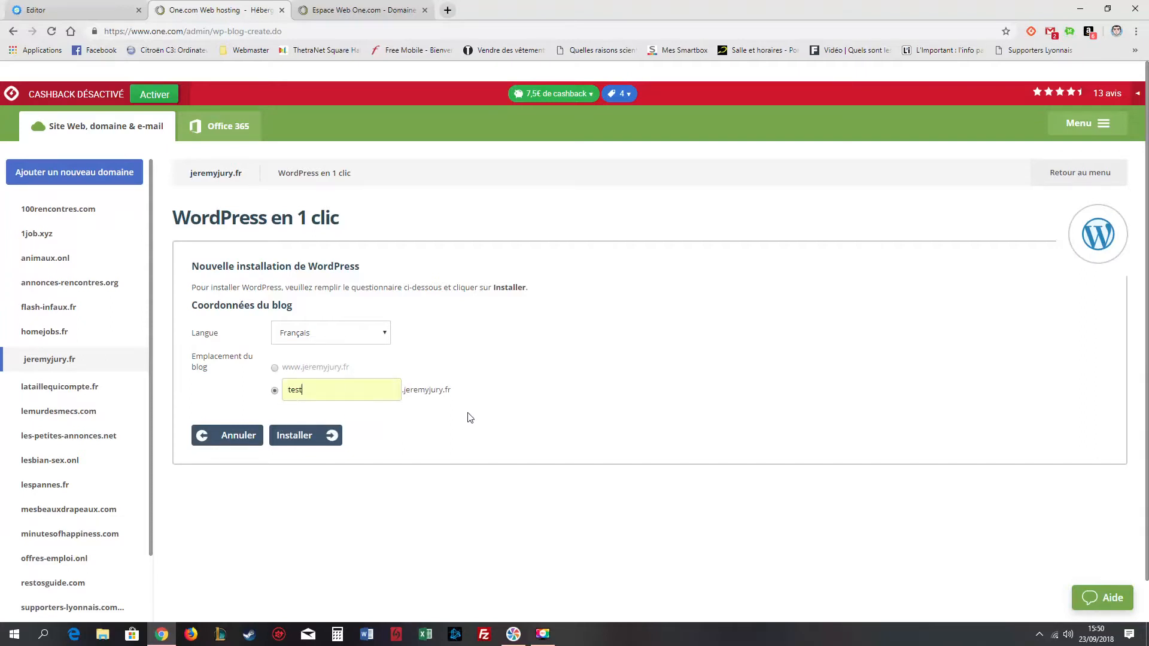
left_click(275, 369)
left_click(309, 441)
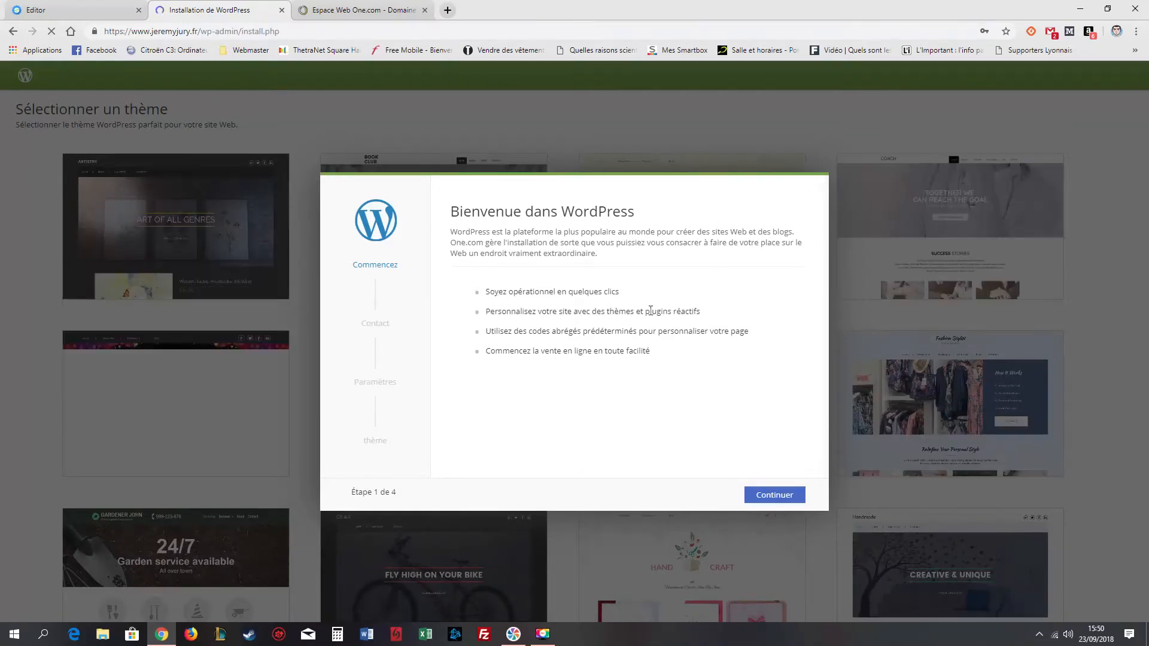
Advance to the Contact step and fill in the administrator username
left_click(787, 497)
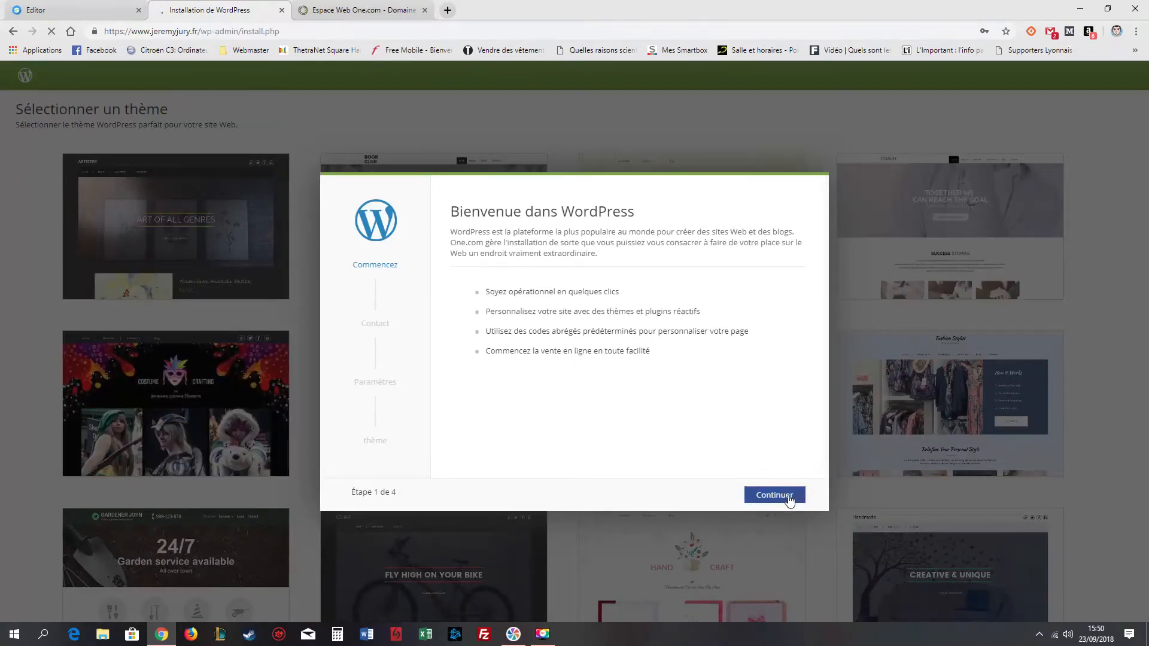
left_click(582, 273)
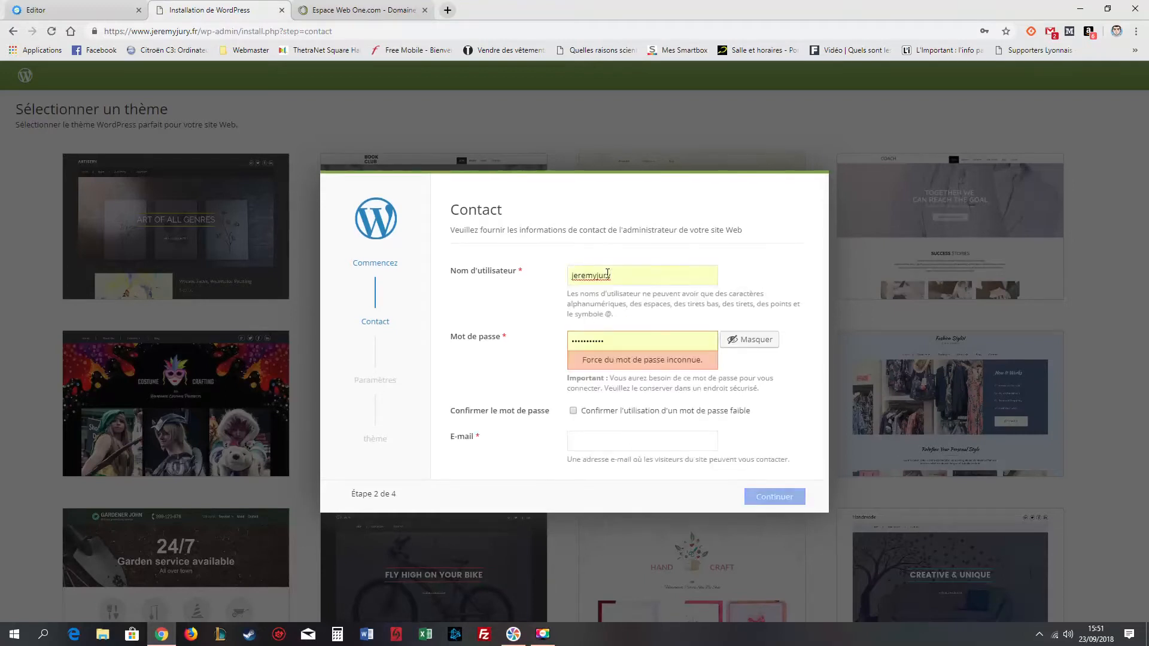
left_click(617, 276)
left_click(617, 277)
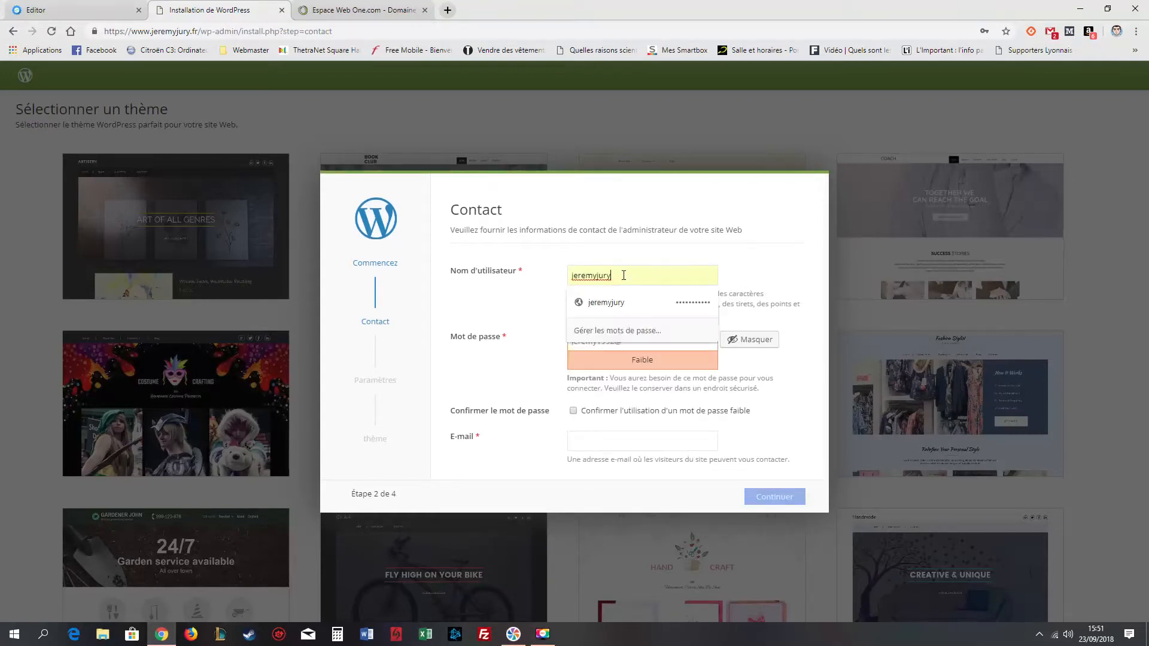
key("Down")
key("Return")
left_click(624, 273)
left_click(526, 371)
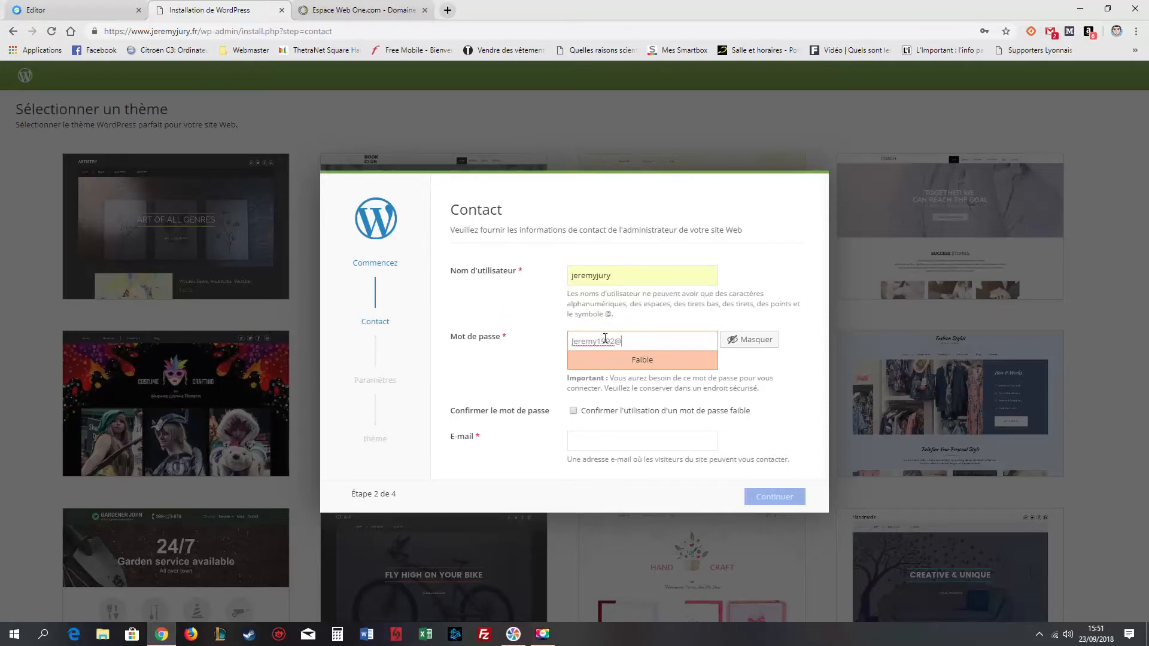
Replace the prefilled password with a new administrator password, leaving weak-password acceptance unticked
left_click_drag(623, 341, 545, 345)
key("BackSpace")
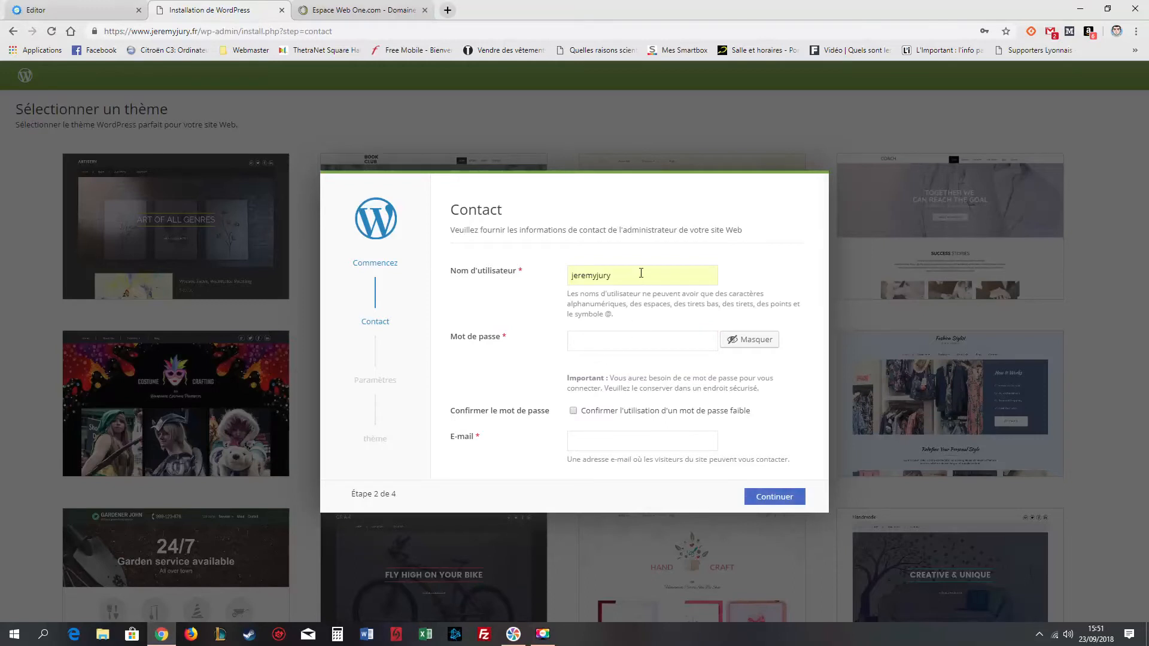
left_click(639, 271)
left_click(693, 265)
left_click(753, 349)
left_click(596, 339)
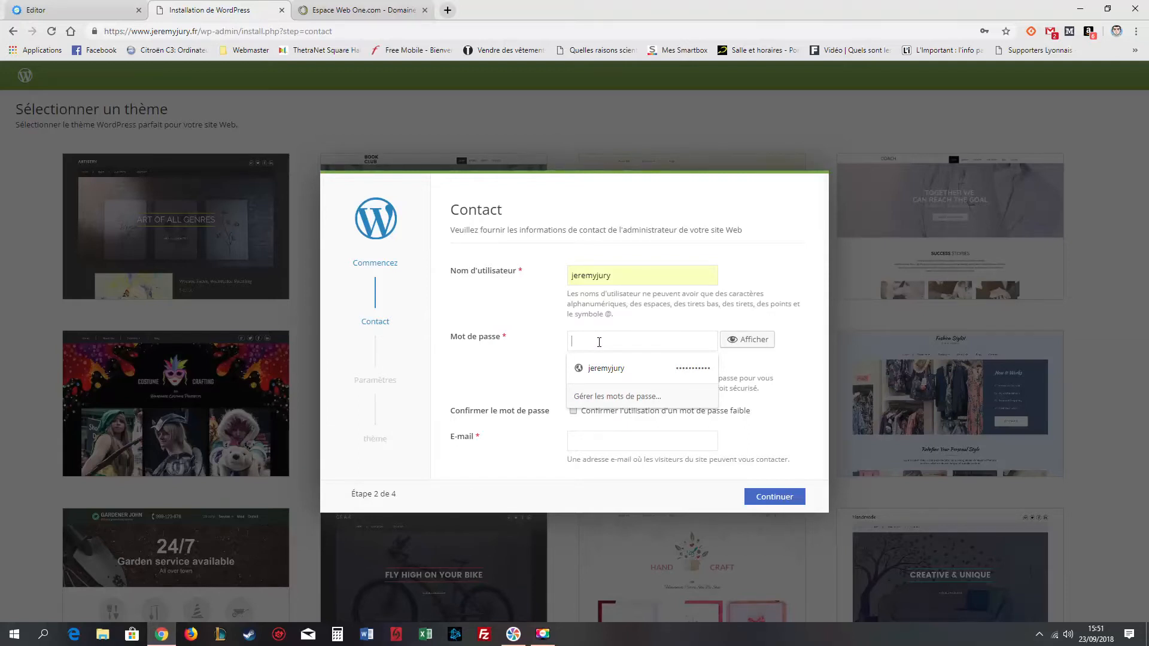
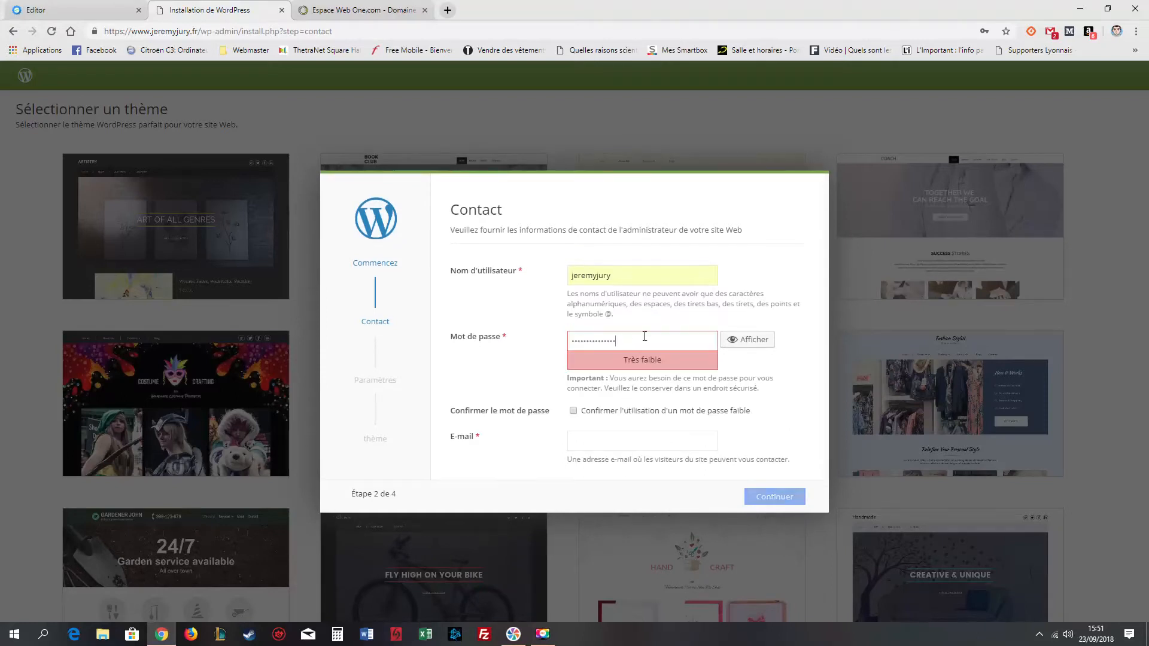
left_click(573, 412)
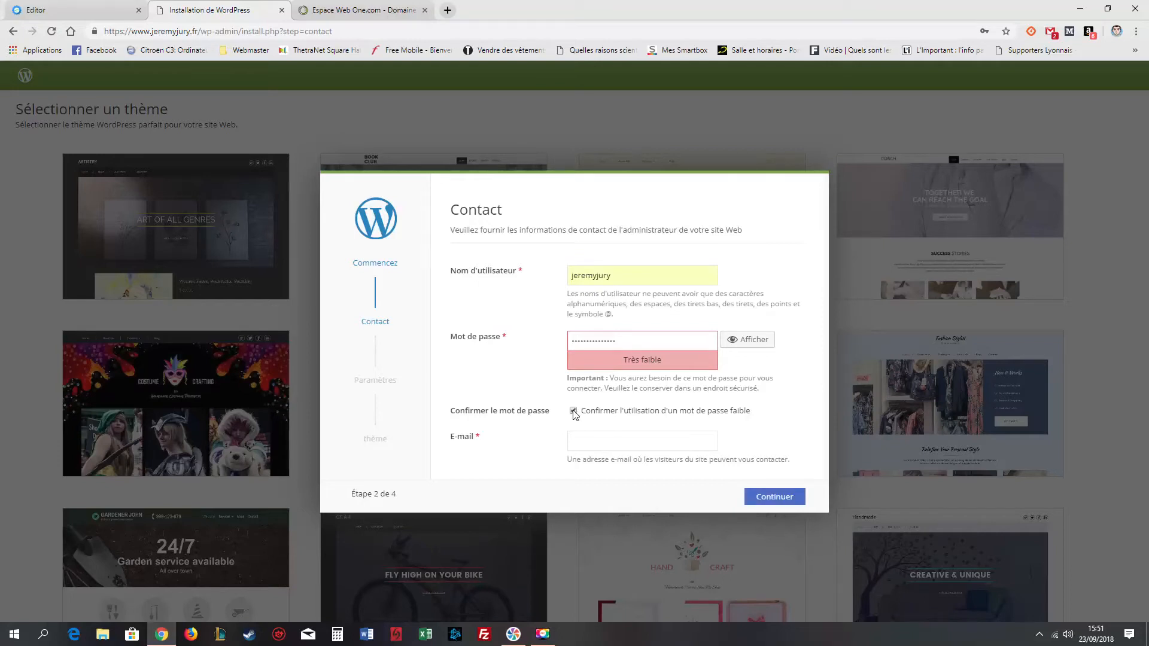
left_click(573, 412)
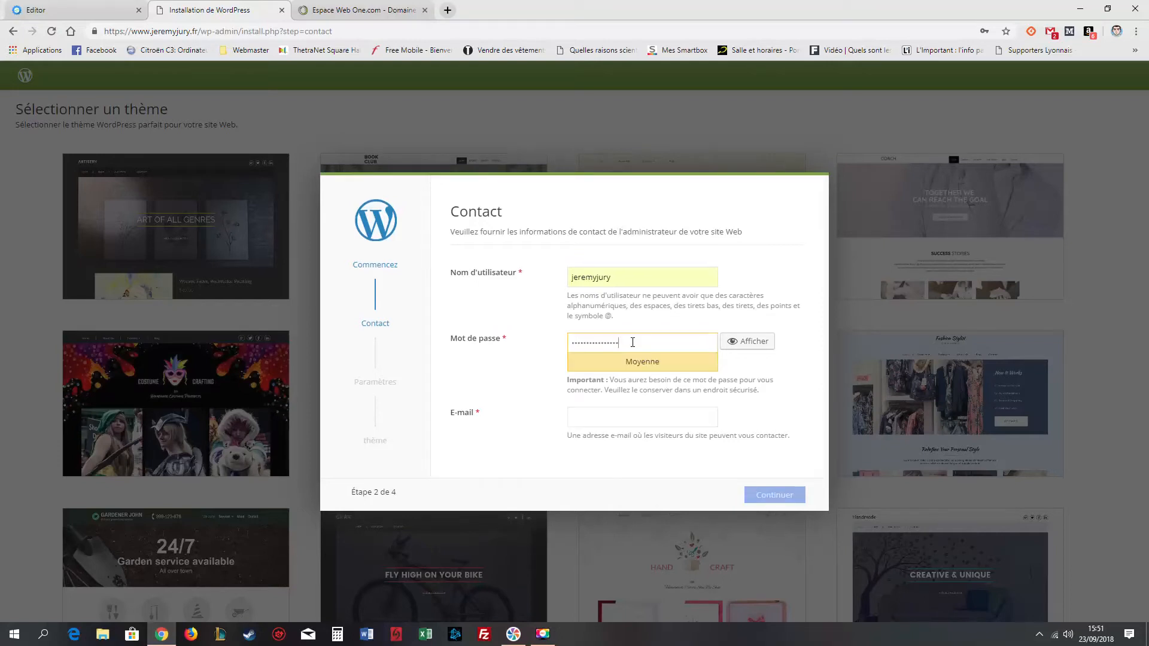
Enter the site's contact e-mail address in the E-mail field
left_click(597, 413)
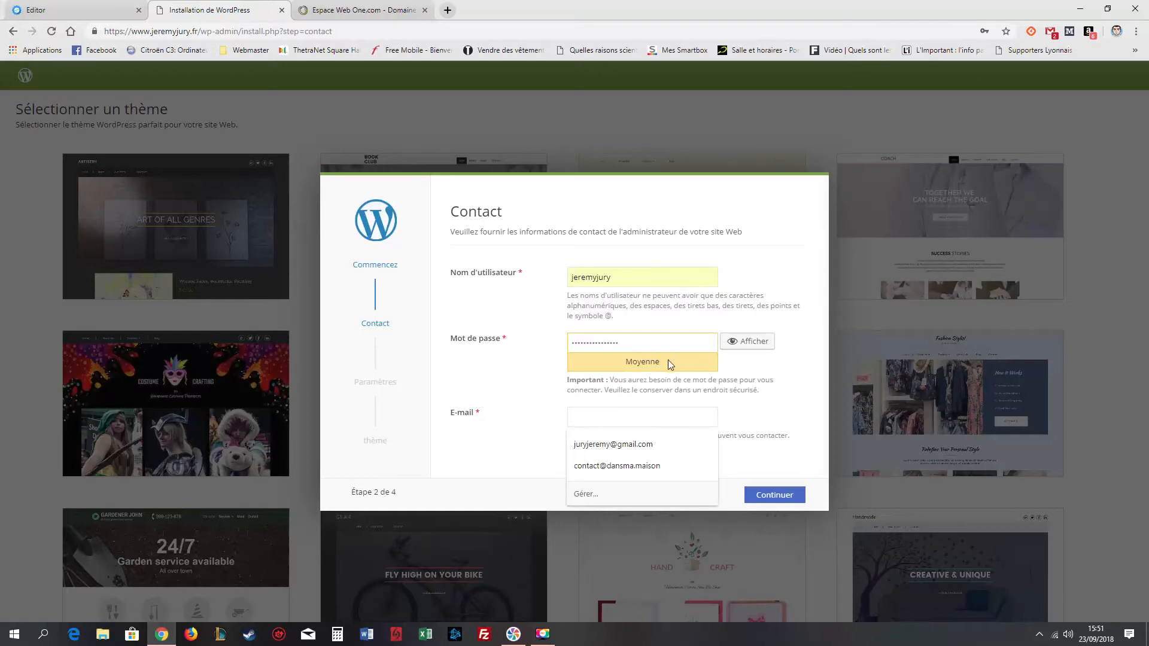
left_click(753, 375)
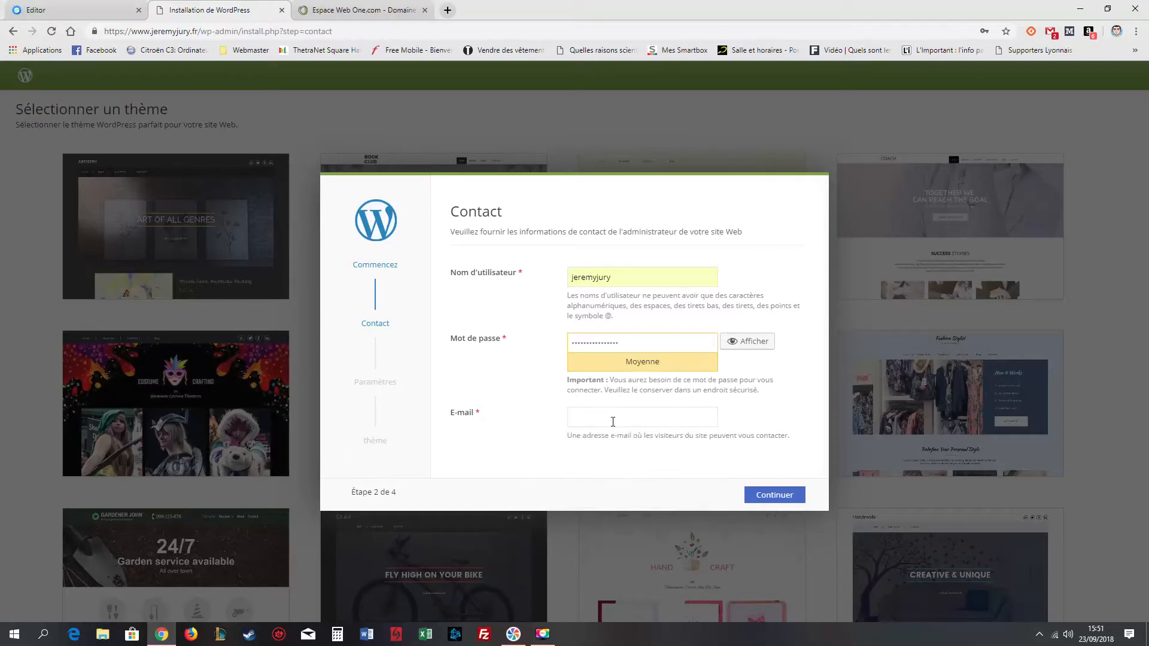
left_click(679, 418)
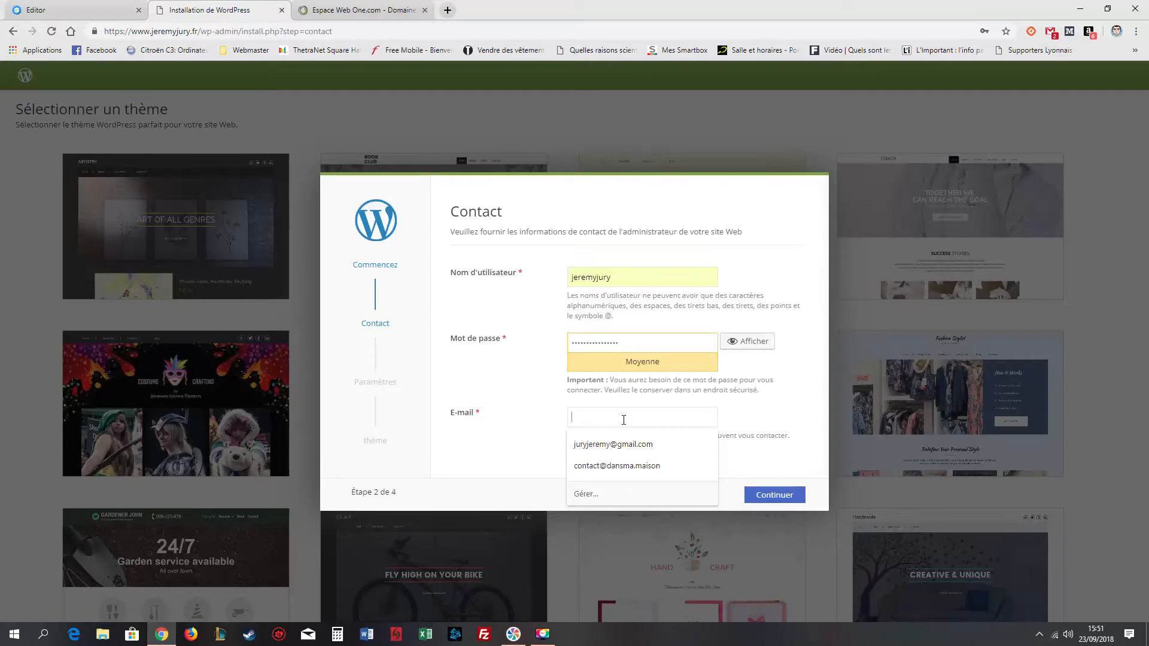
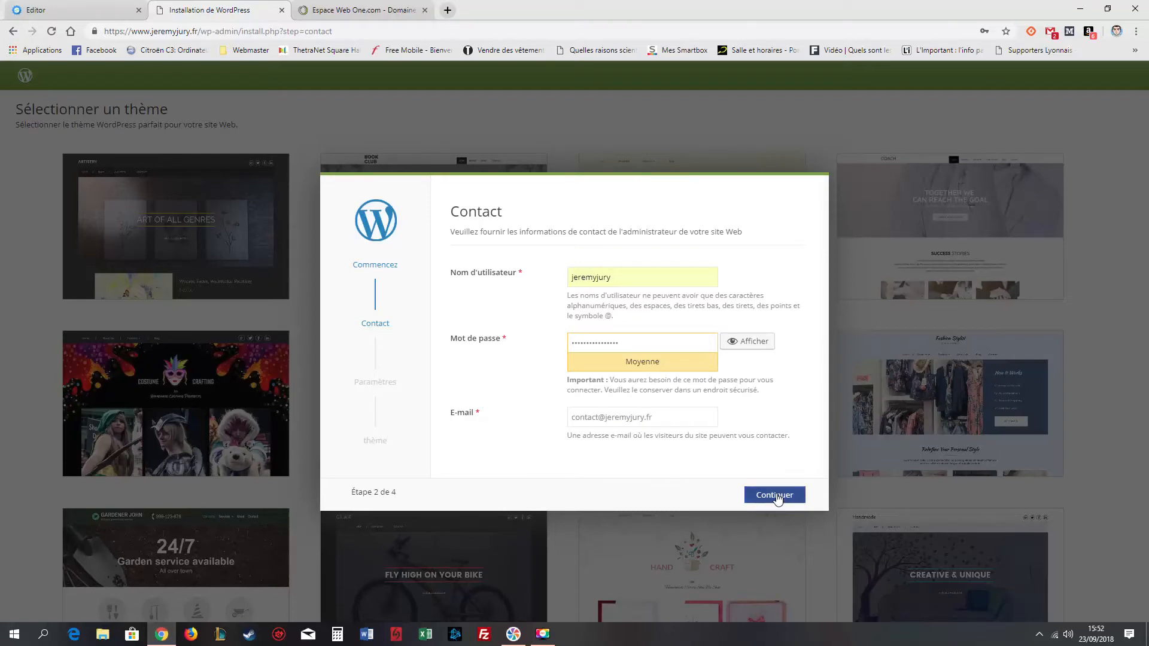
On the Paramètres step, set both Titre and Accroche to 'Formation Wordpress'
left_click(777, 496)
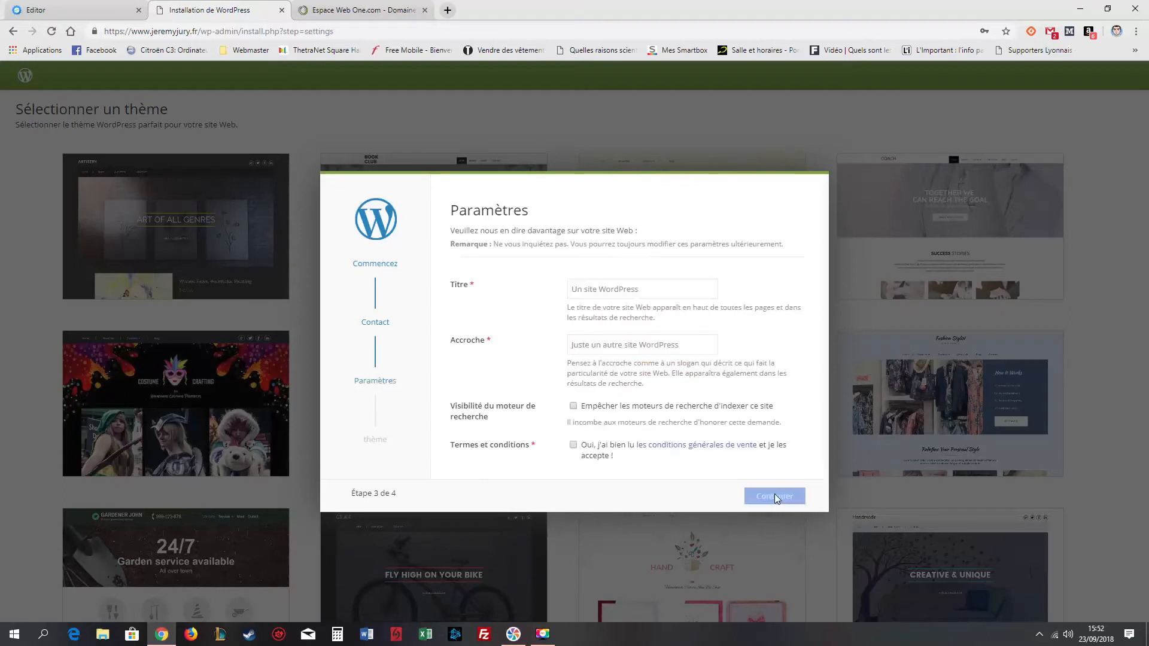
left_click_drag(664, 286, 564, 298)
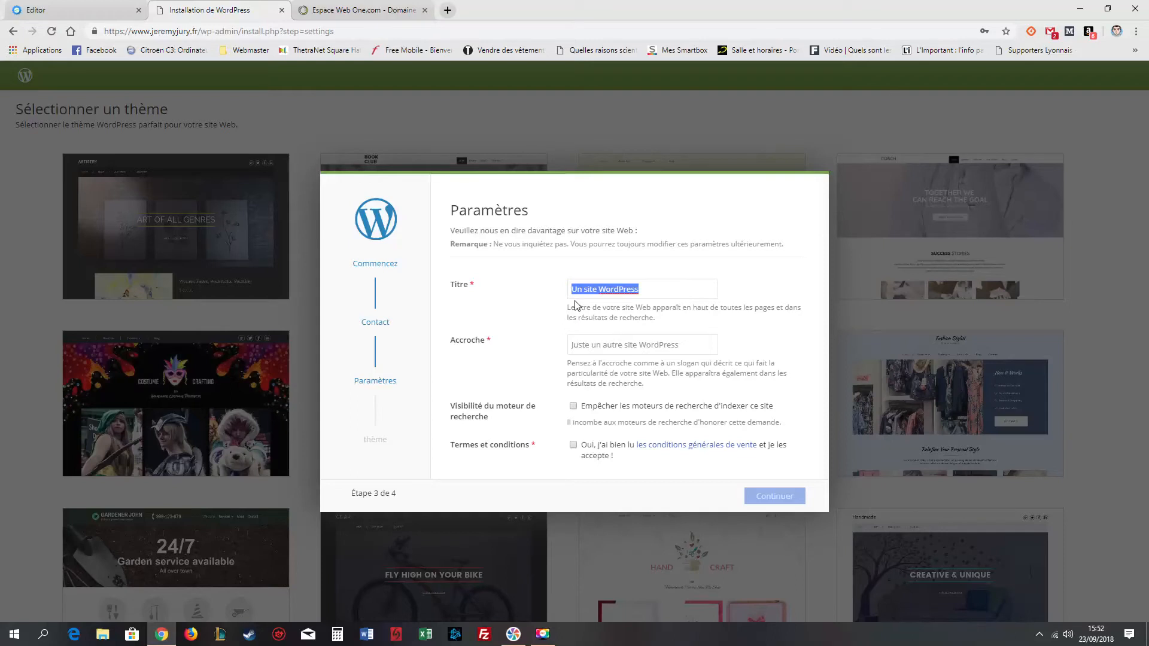
key("BackSpace")
type("Formation Wordpress")
left_click(688, 349)
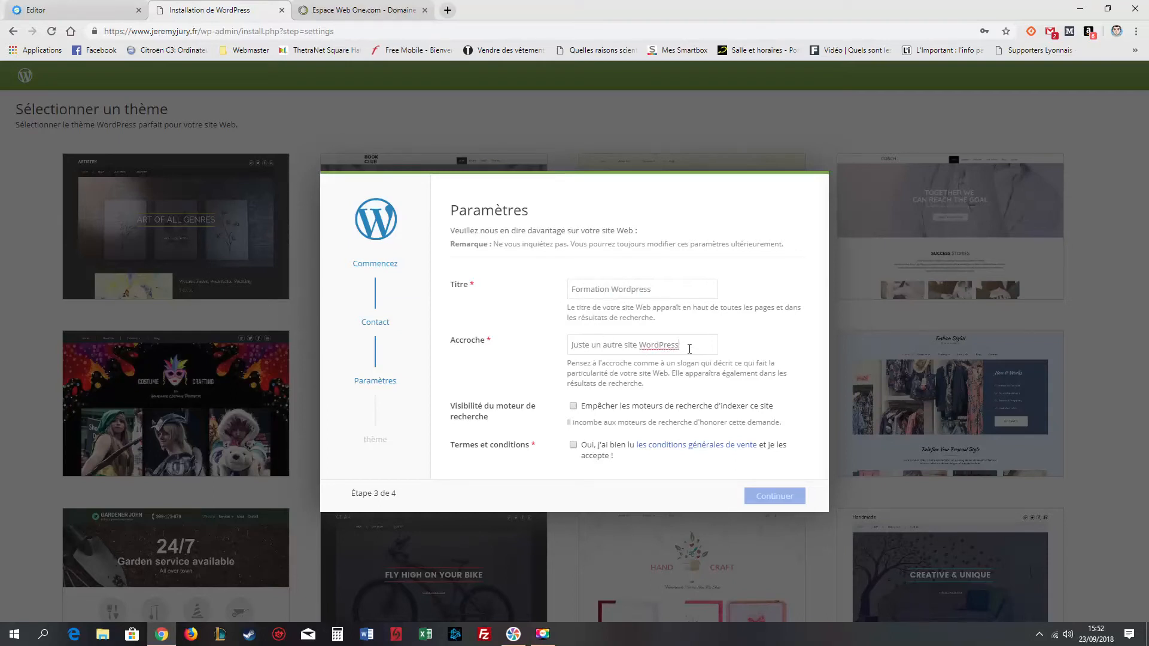
left_click_drag(688, 350, 571, 352)
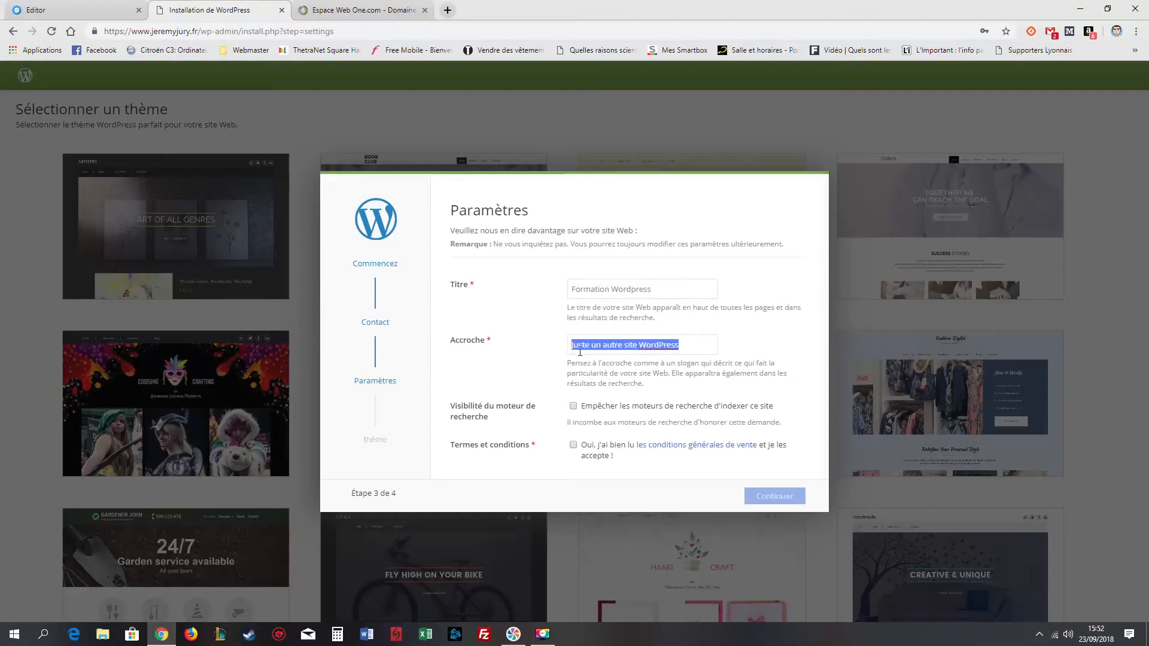
key("BackSpace")
type("F")
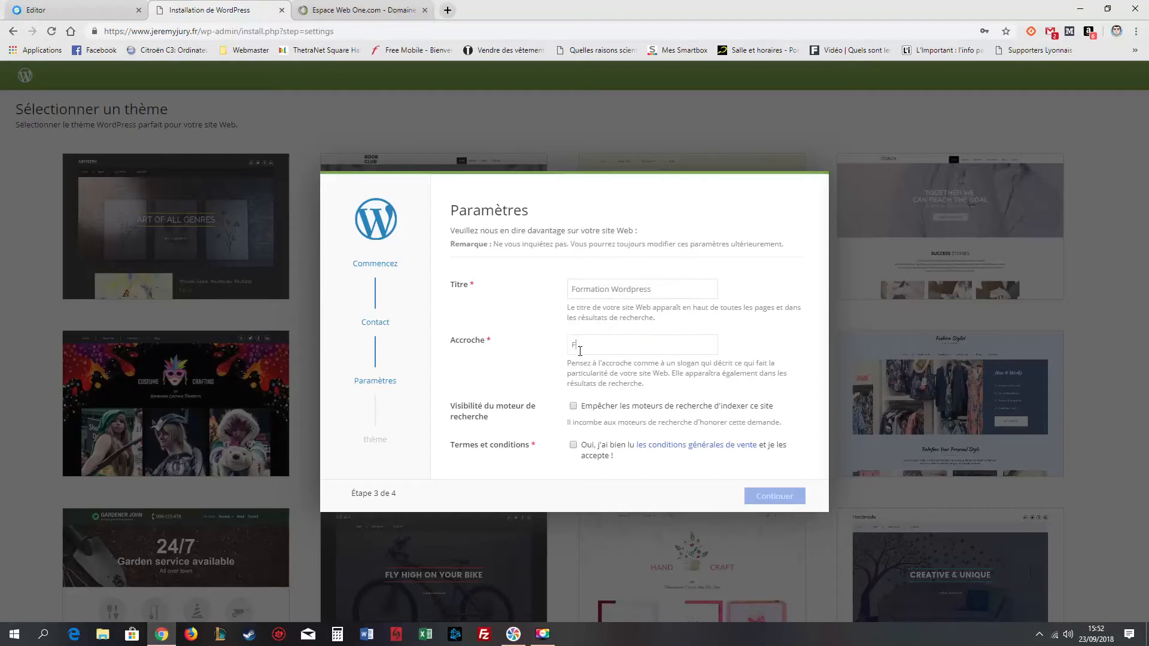
type("ormation Wordpress")
Leave search engine indexing allowed, accept the terms and conditions, and continue
left_click(573, 407)
left_click(573, 407)
left_click(574, 445)
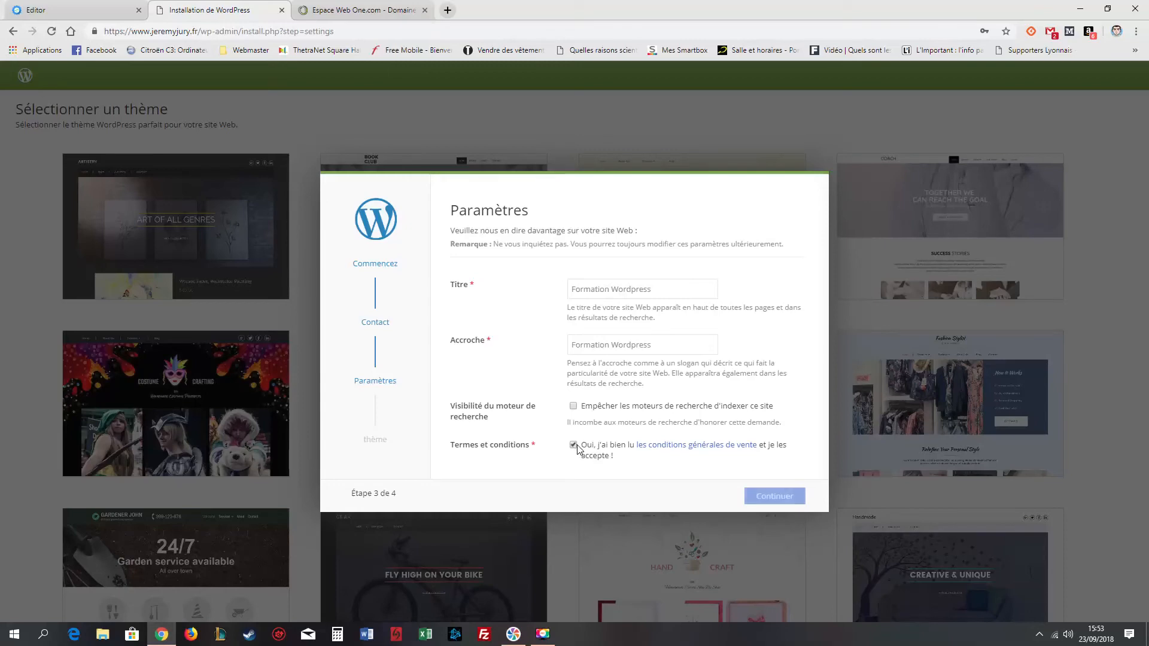
left_click(777, 496)
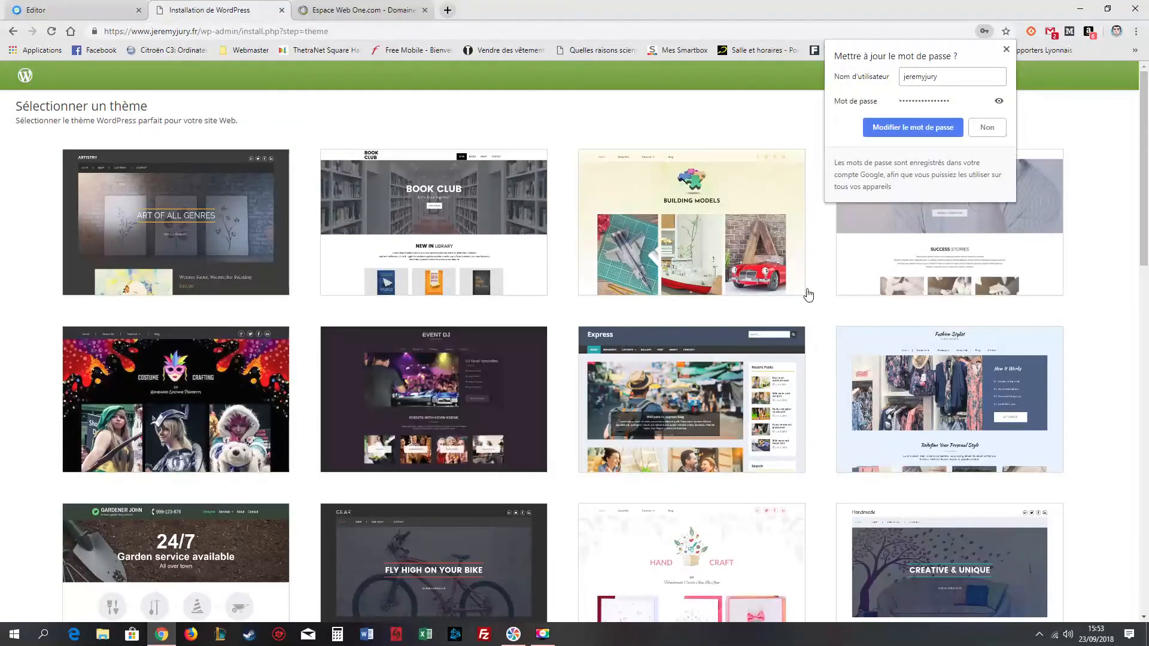
Dismiss the password prompt, skip theme selection and go to the Tableau de bord dashboard
left_click(932, 127)
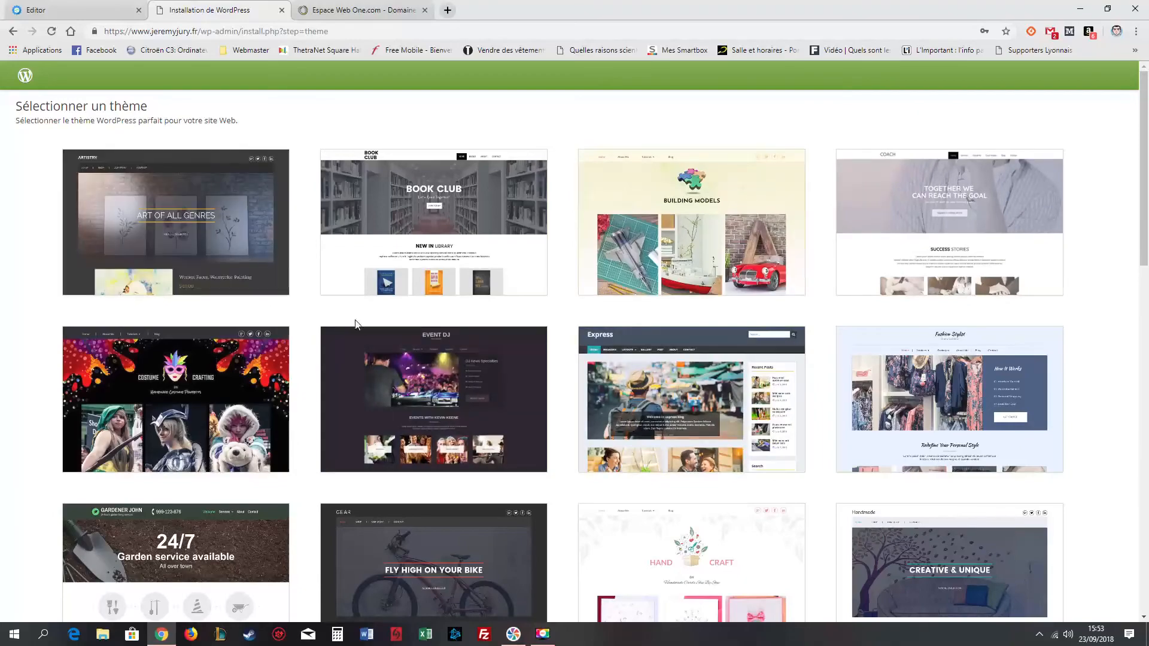
scroll(356, 323, "down", 15)
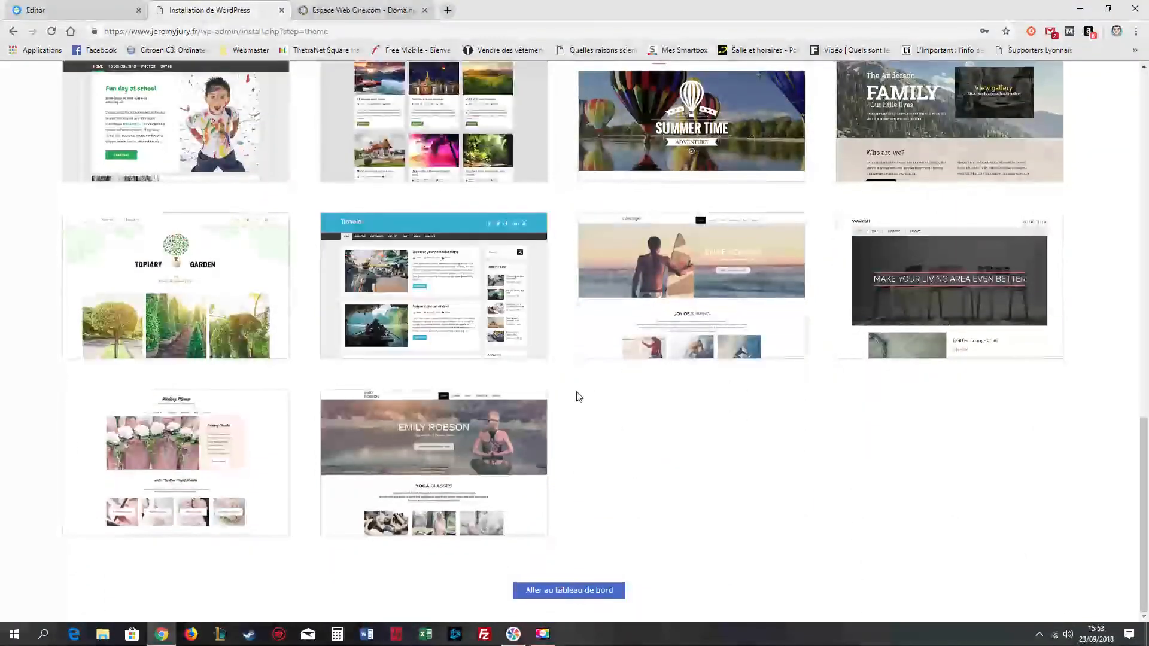
scroll(578, 397, "up", 15)
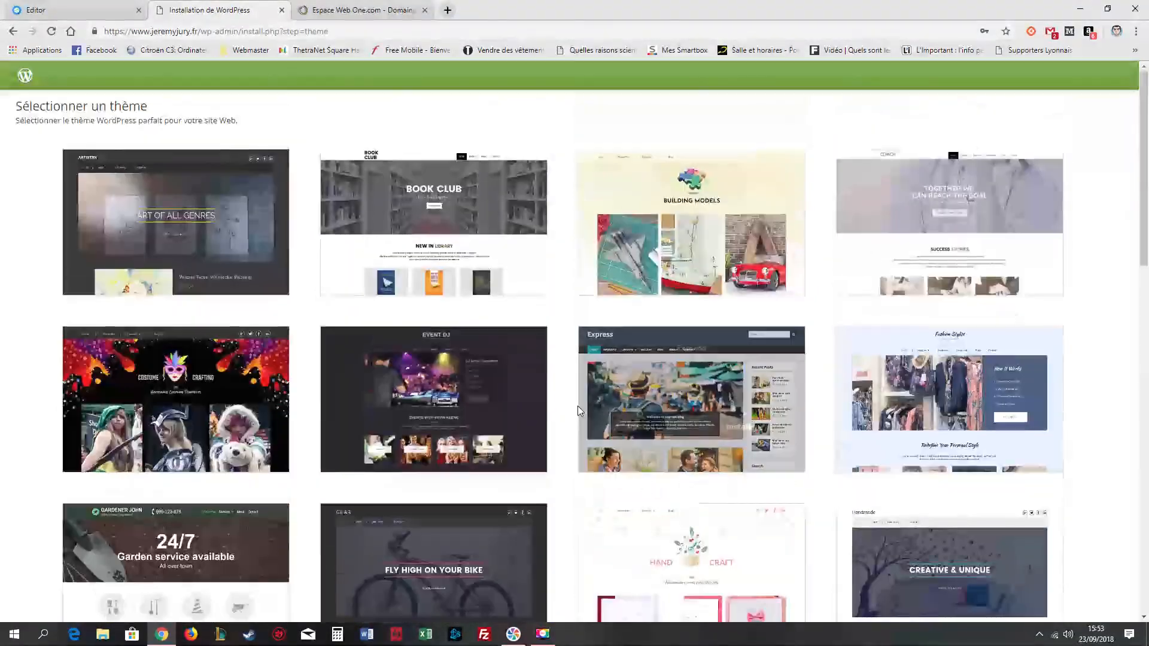
mouse_move(990, 246)
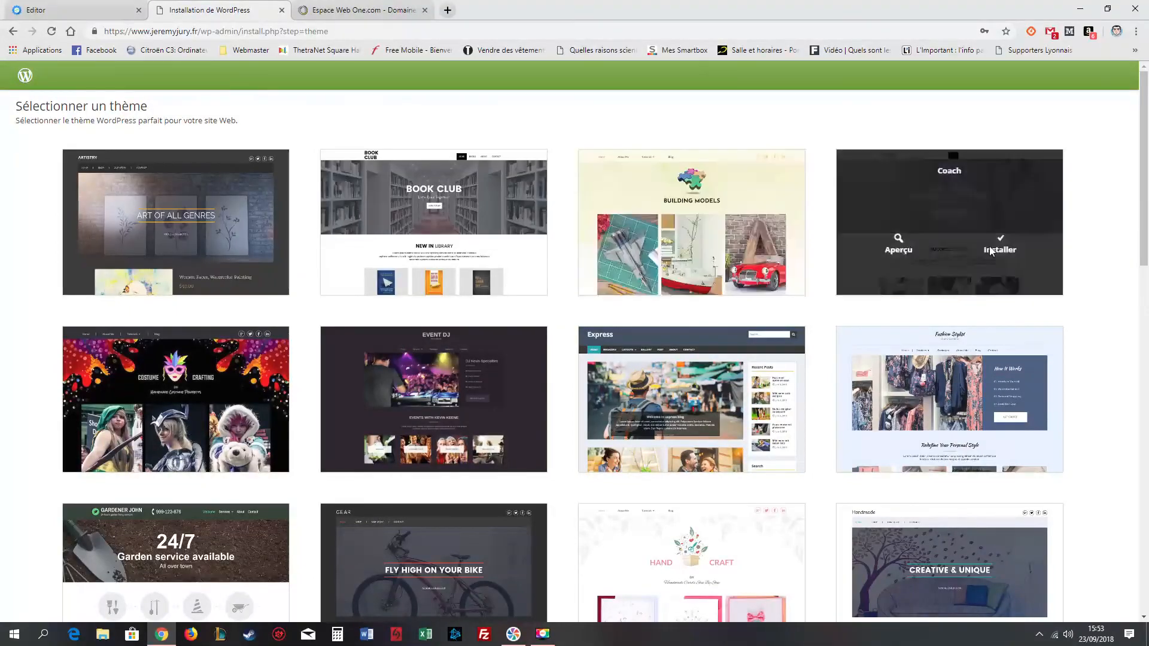
scroll(989, 246, "down", 15)
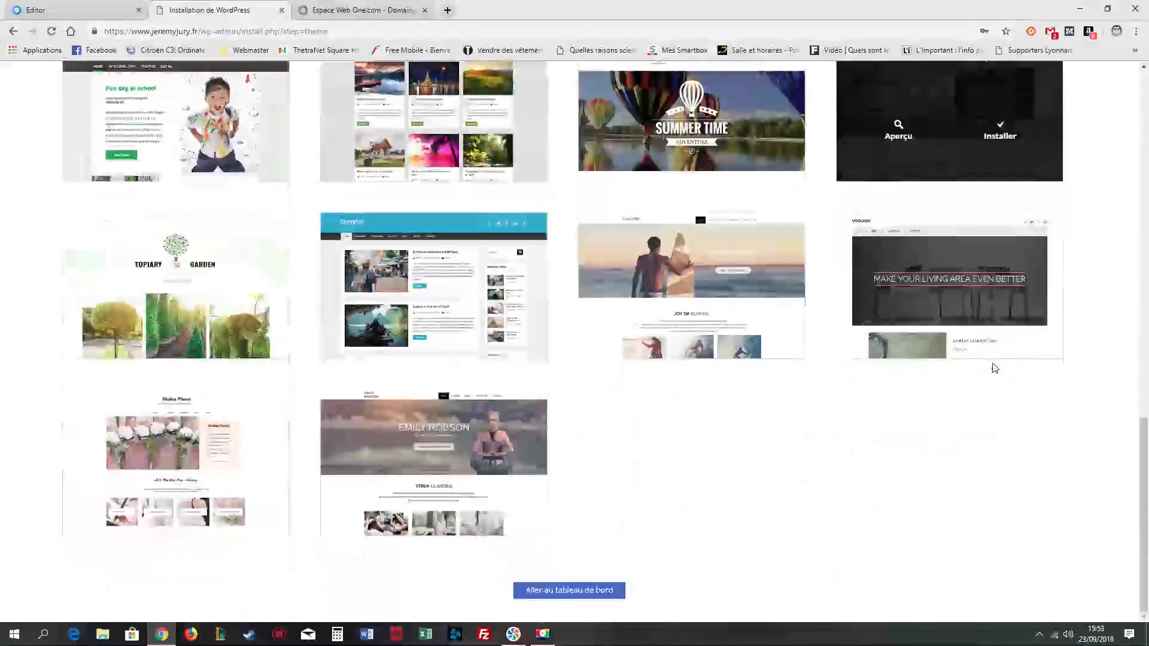
scroll(662, 470, "up", 5)
scroll(657, 467, "down", 1)
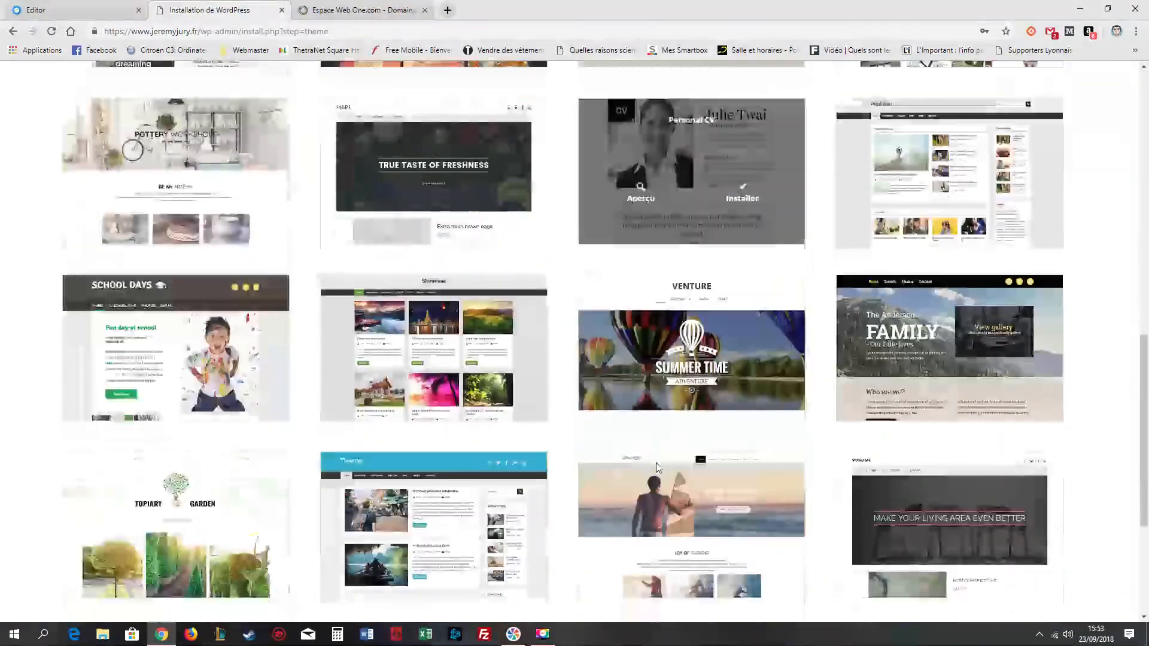
scroll(658, 464, "down", 4)
left_click(563, 592)
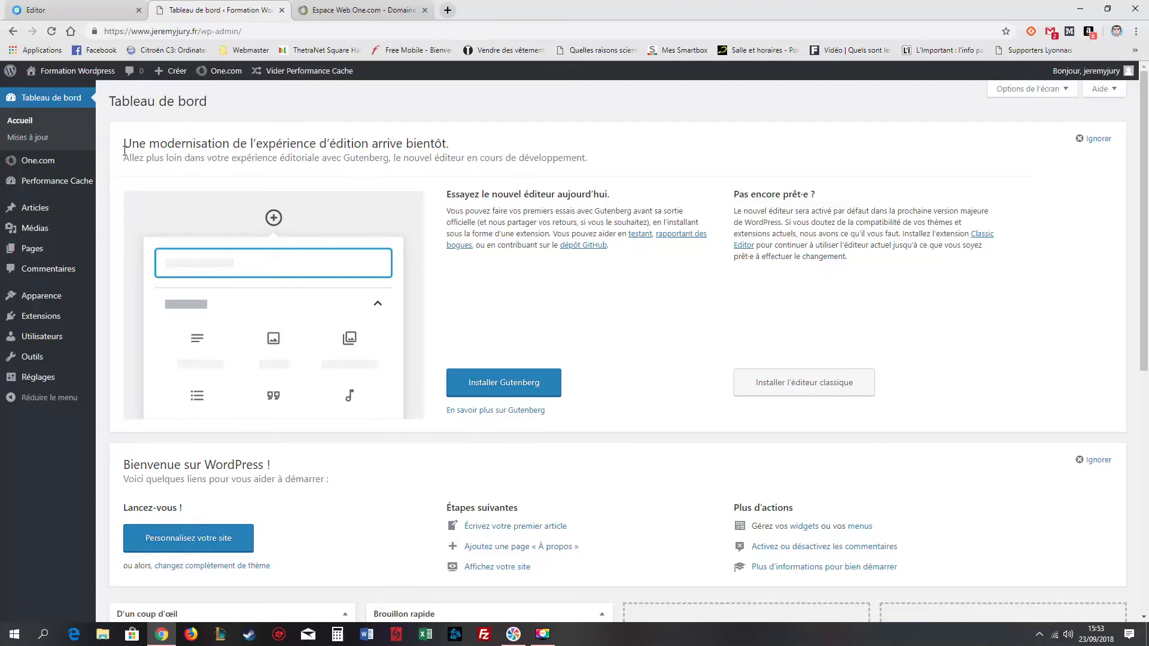
mouse_move(163, 160)
left_click(94, 37)
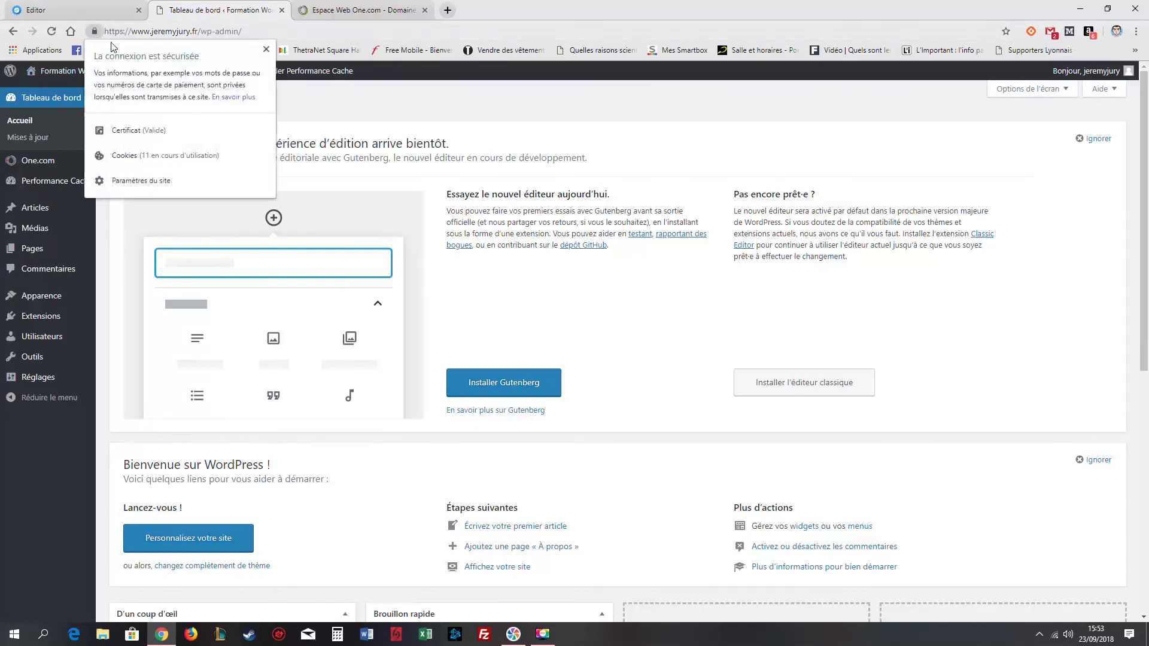
left_click(268, 55)
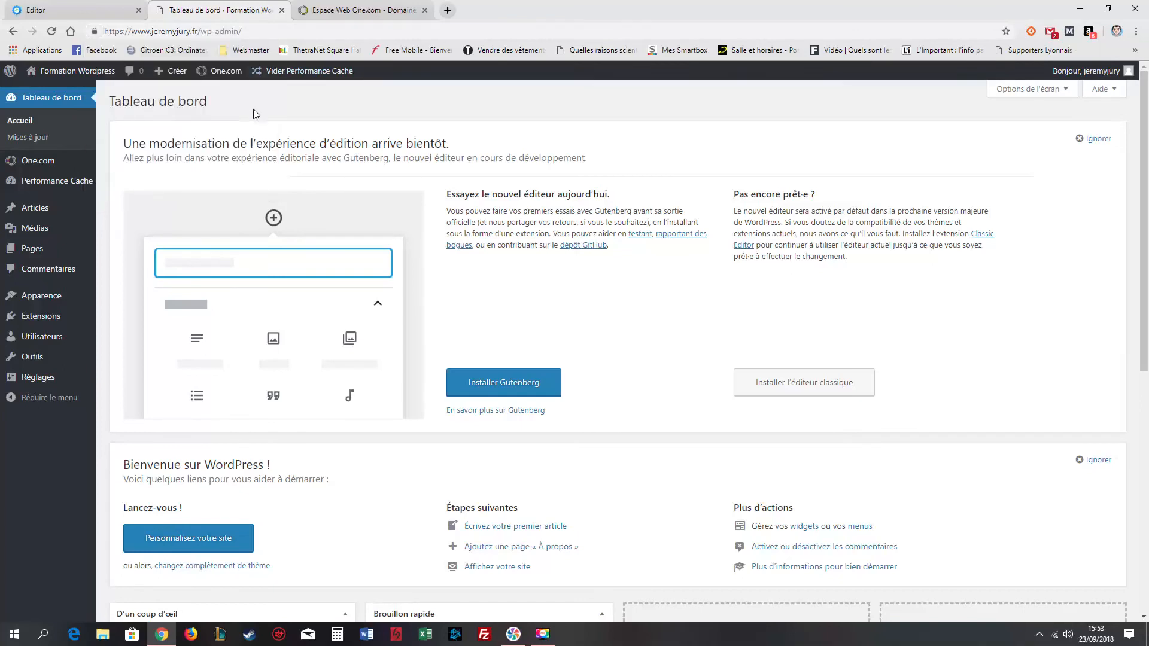